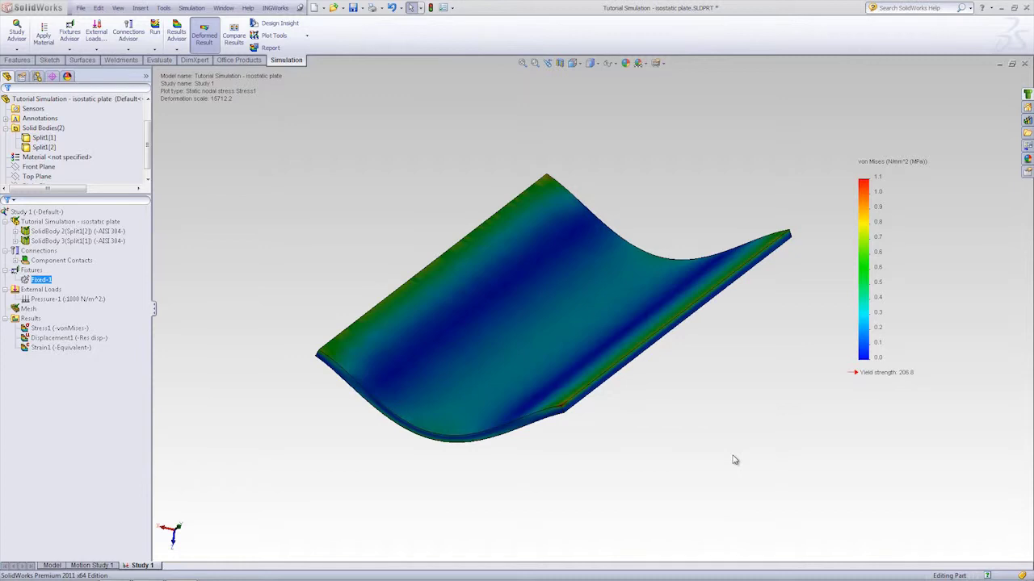
- Check the plate load diagram in another window, then return to the SolidWorks study
{"action": "key", "text": "alt+Tab"}
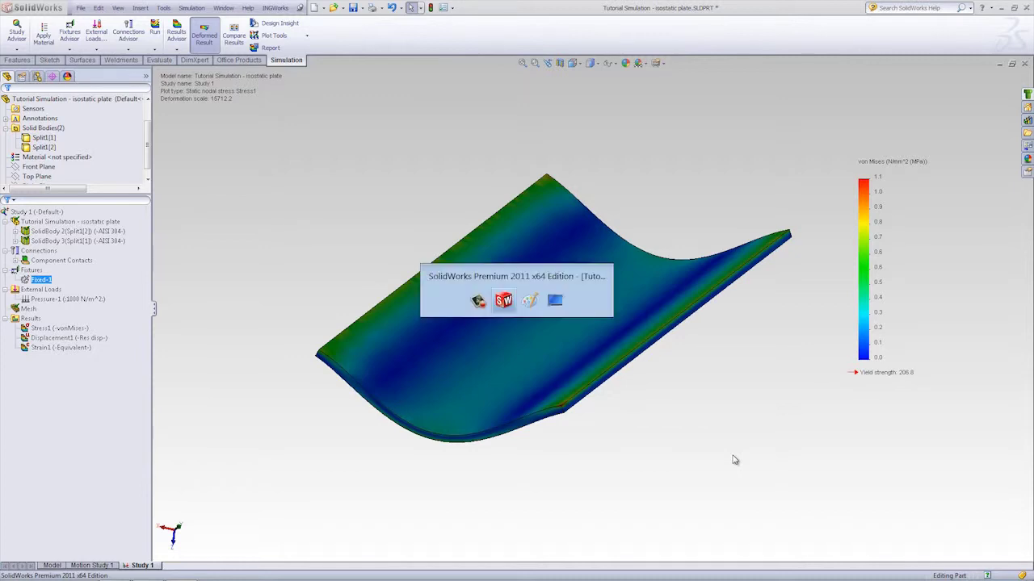
{"action": "key", "text": "alt+Tab"}
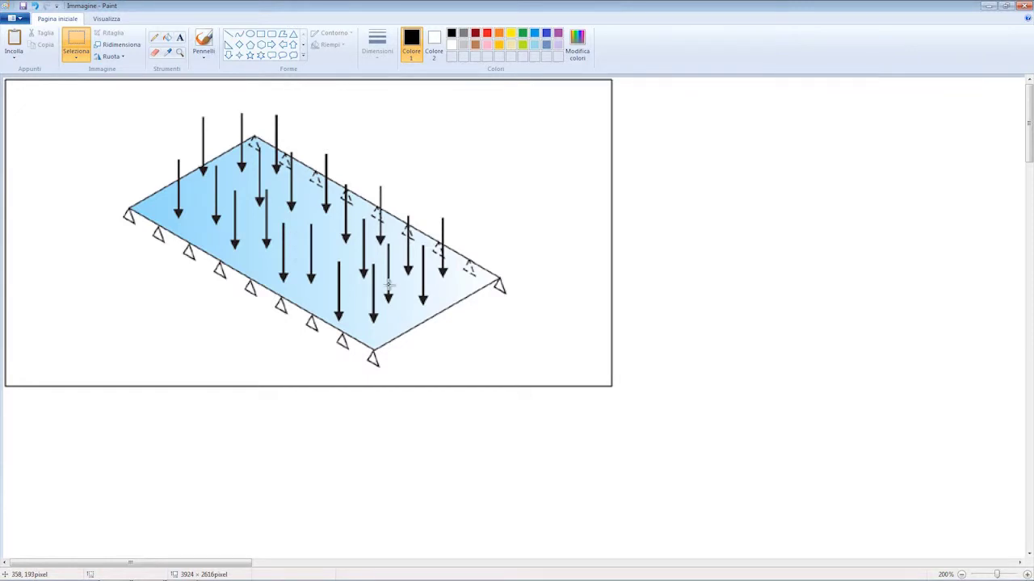
{"action": "key", "text": "alt+Tab"}
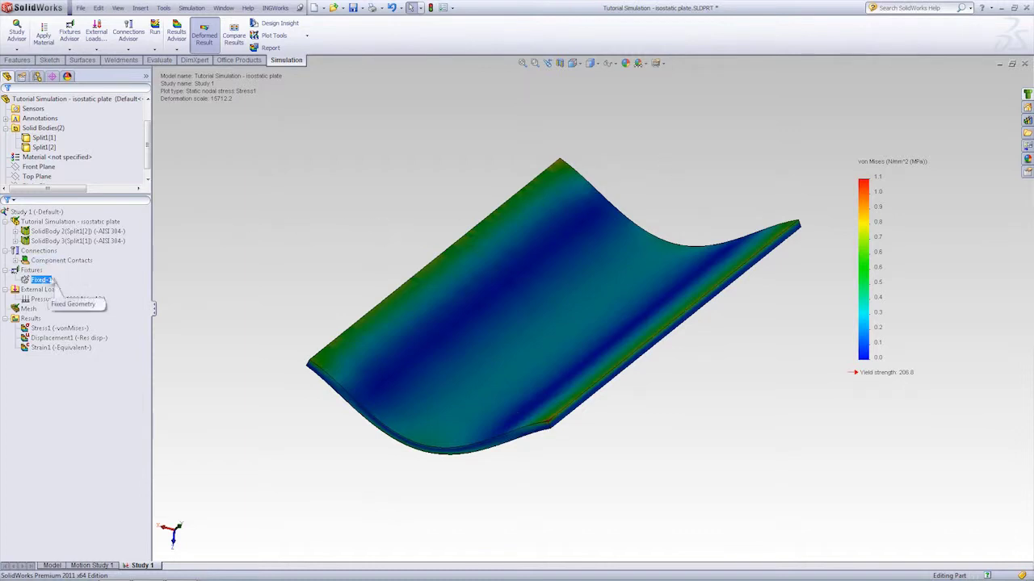
- Show the Fixed-1 fixture symbols and orbit the deformed plate to inspect the fixed edges
{"action": "right_click", "coordinate": [28, 283]}
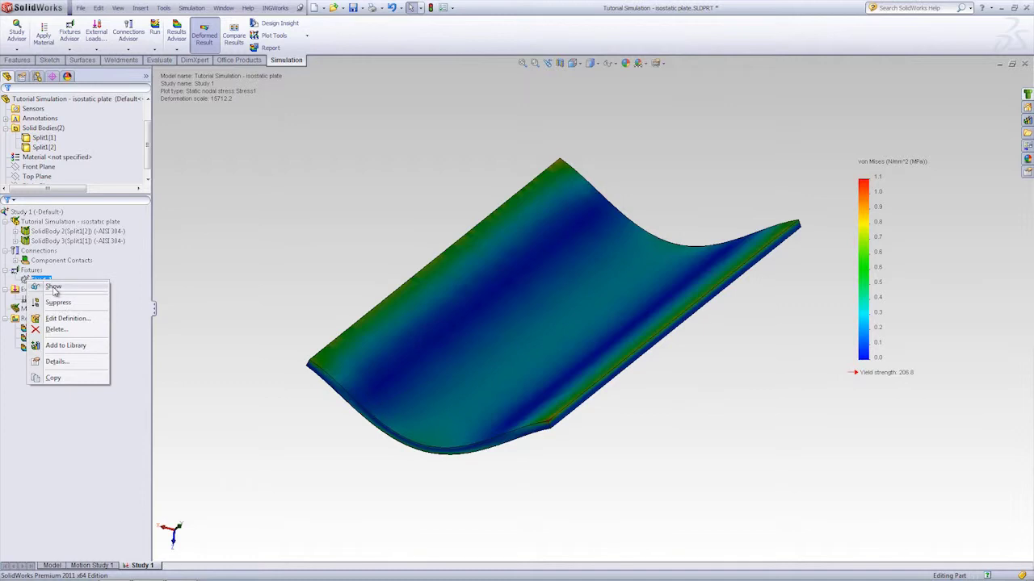
{"action": "left_click", "coordinate": [53, 286]}
{"action": "mouse_move", "coordinate": [536, 391]}
{"action": "middle_mouse_down"}
{"action": "mouse_move", "coordinate": [315, 240]}
{"action": "mouse_move", "coordinate": [327, 345]}
{"action": "middle_mouse_up"}
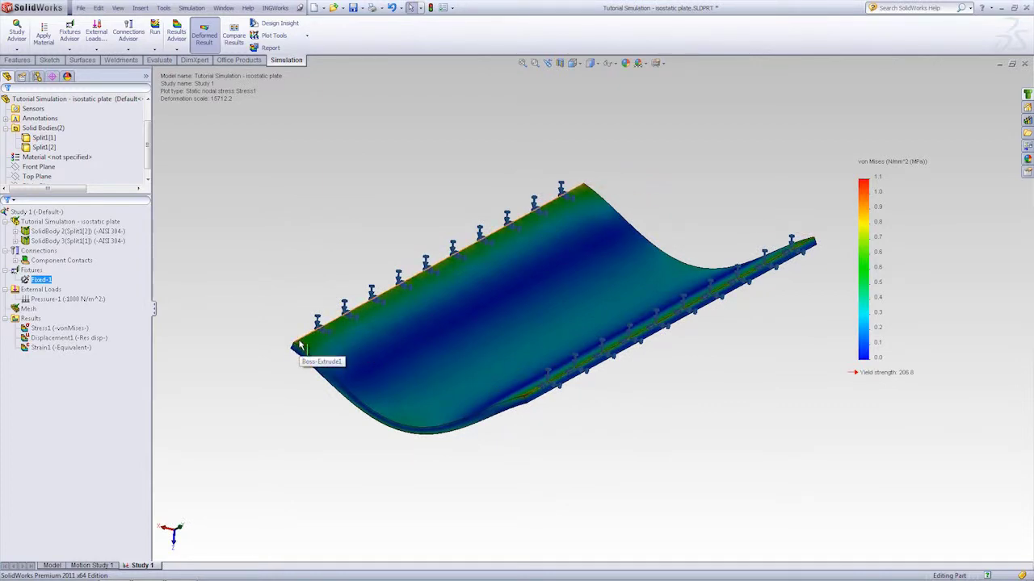
{"action": "mouse_move", "coordinate": [533, 371]}
{"action": "middle_mouse_down"}
{"action": "mouse_move", "coordinate": [501, 318]}
{"action": "mouse_move", "coordinate": [489, 320]}
{"action": "middle_mouse_up"}
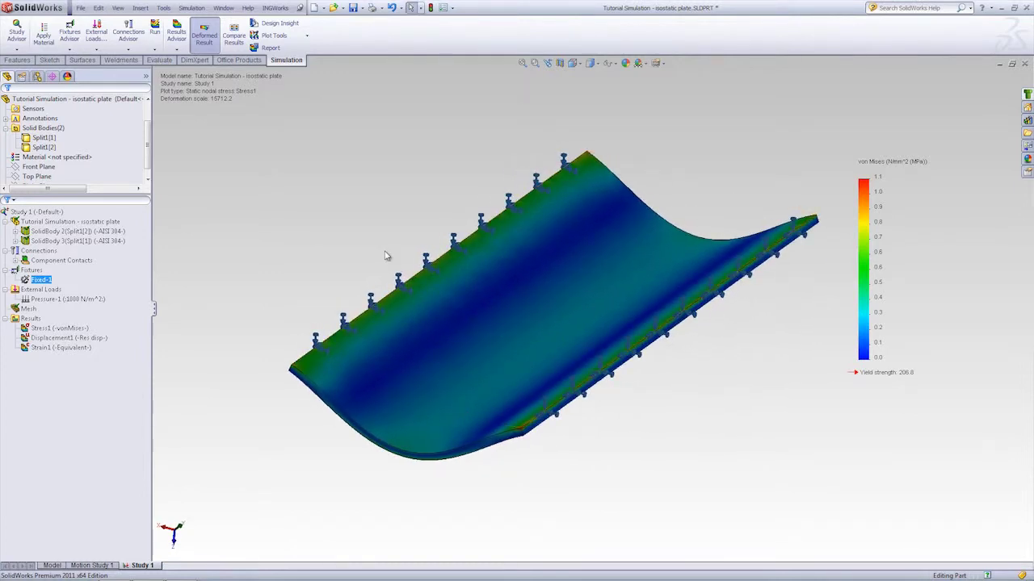
{"action": "middle_click_drag", "start_coordinate": [382, 260], "coordinate": [380, 240]}
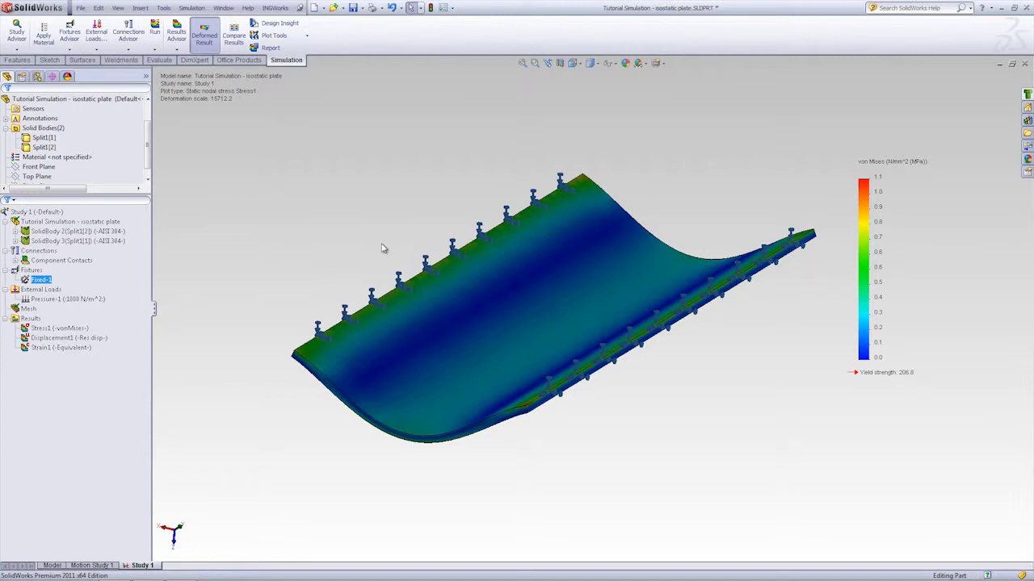
{"action": "mouse_move", "coordinate": [415, 358]}
{"action": "middle_mouse_down"}
{"action": "mouse_move", "coordinate": [443, 194]}
{"action": "mouse_move", "coordinate": [433, 323]}
{"action": "mouse_move", "coordinate": [520, 362]}
{"action": "mouse_move", "coordinate": [491, 329]}
{"action": "mouse_move", "coordinate": [498, 336]}
{"action": "mouse_move", "coordinate": [501, 282]}
{"action": "mouse_move", "coordinate": [487, 328]}
{"action": "middle_mouse_up"}
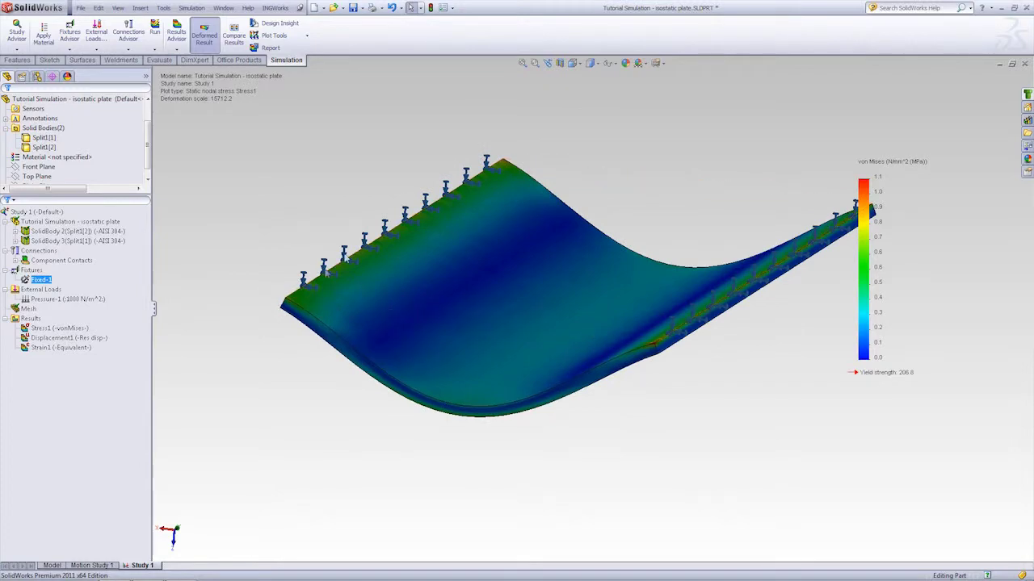
{"action": "mouse_move", "coordinate": [308, 296]}
{"action": "middle_mouse_down"}
{"action": "mouse_move", "coordinate": [428, 267]}
{"action": "mouse_move", "coordinate": [328, 261]}
{"action": "middle_mouse_up"}
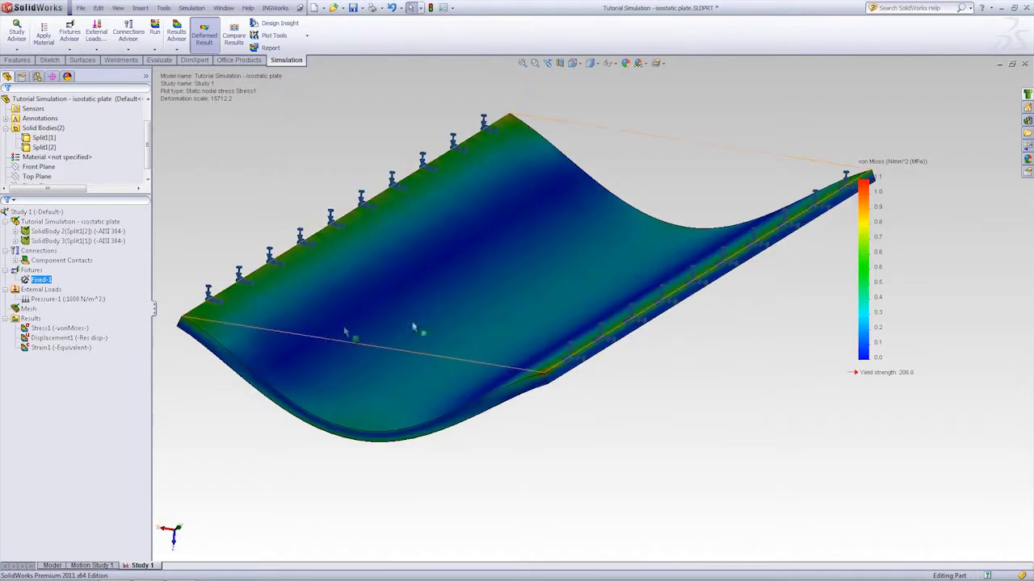
- Redefine Fixed-1 on the plate's two long edges (Edge<3>, Edge<4>) and re-run Study 1
{"action": "right_click", "coordinate": [31, 283]}
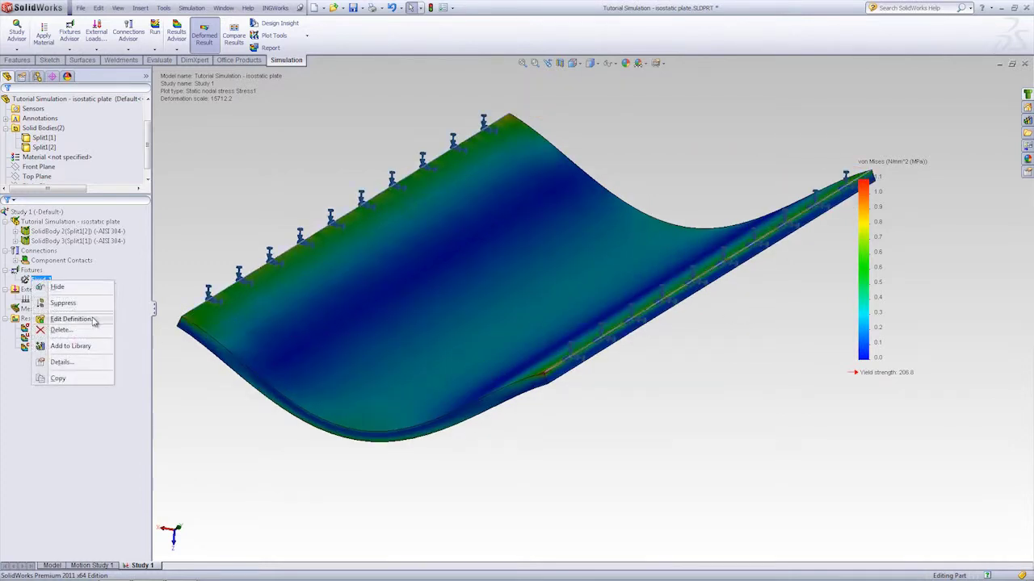
{"action": "left_click", "coordinate": [94, 320]}
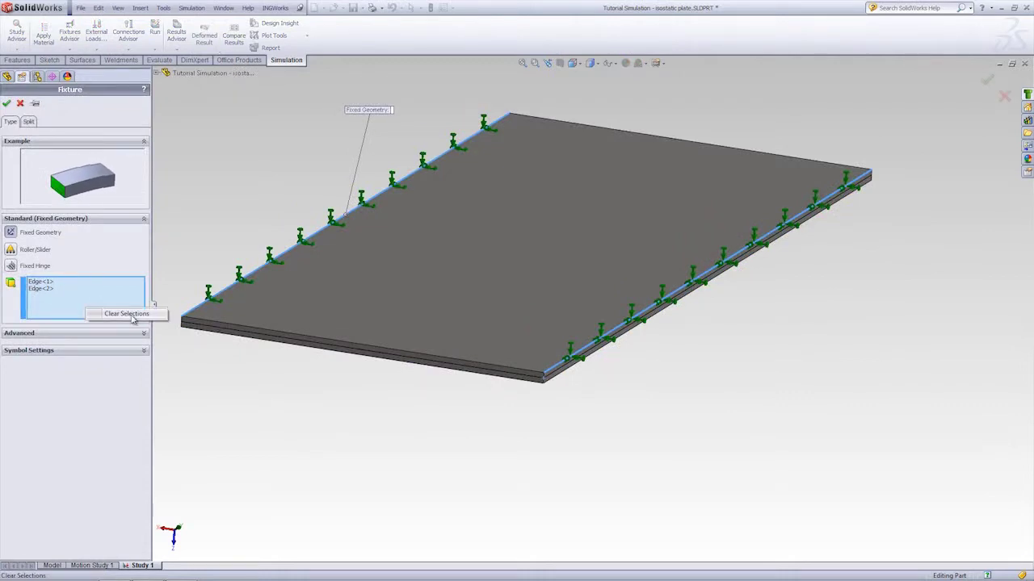
{"action": "left_click", "coordinate": [121, 313]}
{"action": "middle_click_drag", "start_coordinate": [210, 266], "coordinate": [355, 251]}
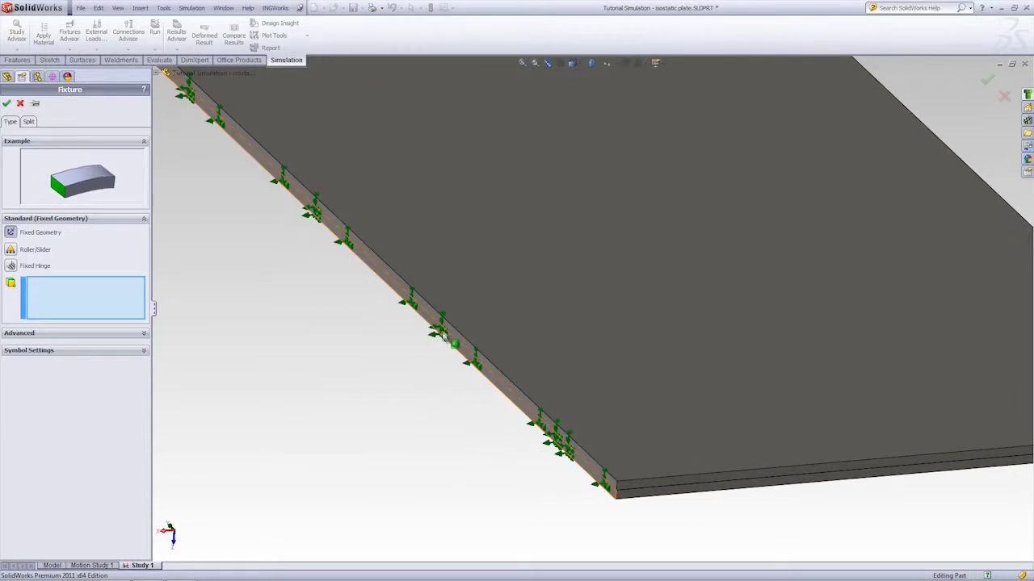
{"action": "left_click", "coordinate": [444, 331]}
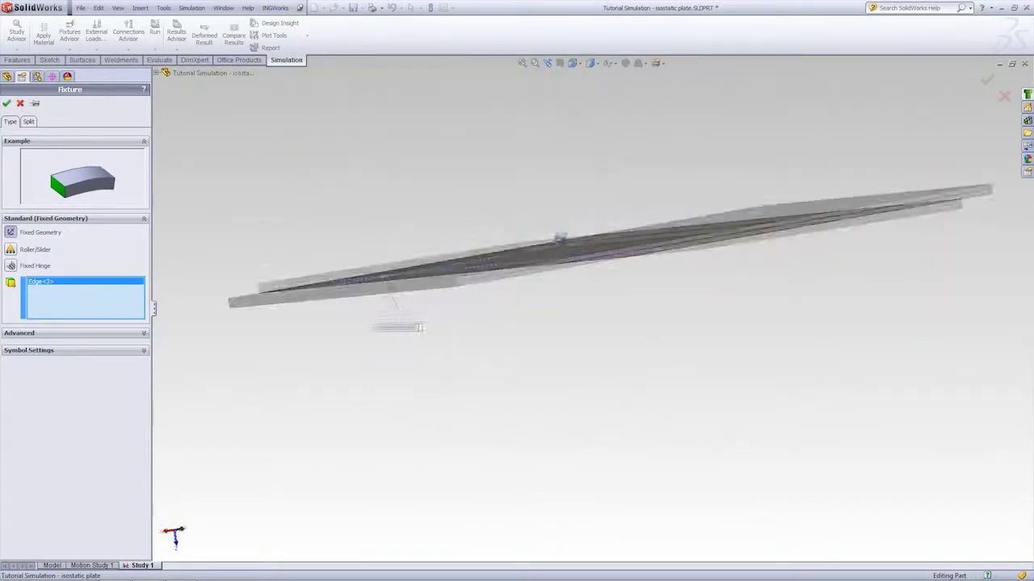
{"action": "left_click", "coordinate": [465, 363]}
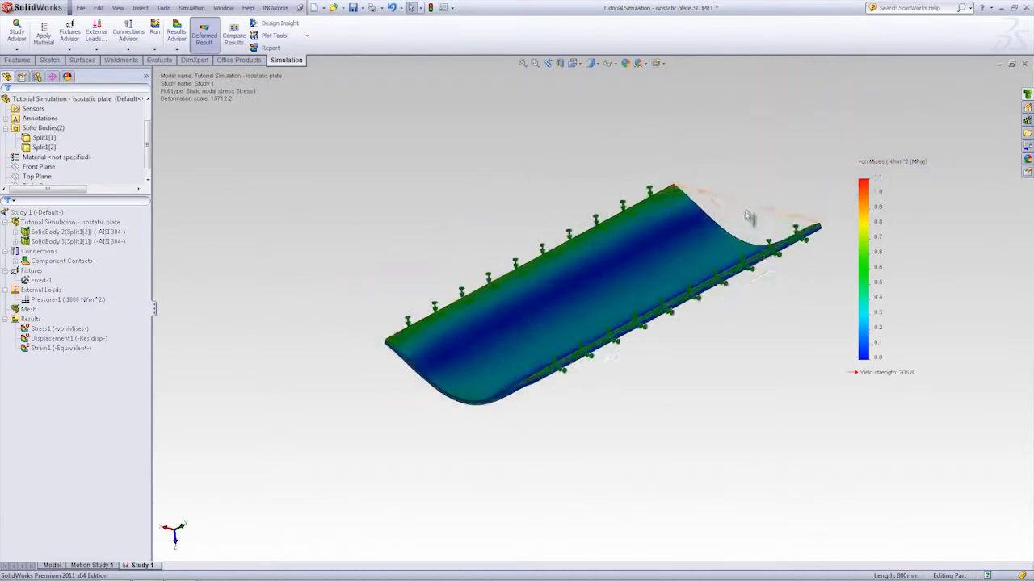
{"action": "right_click", "coordinate": [47, 213]}
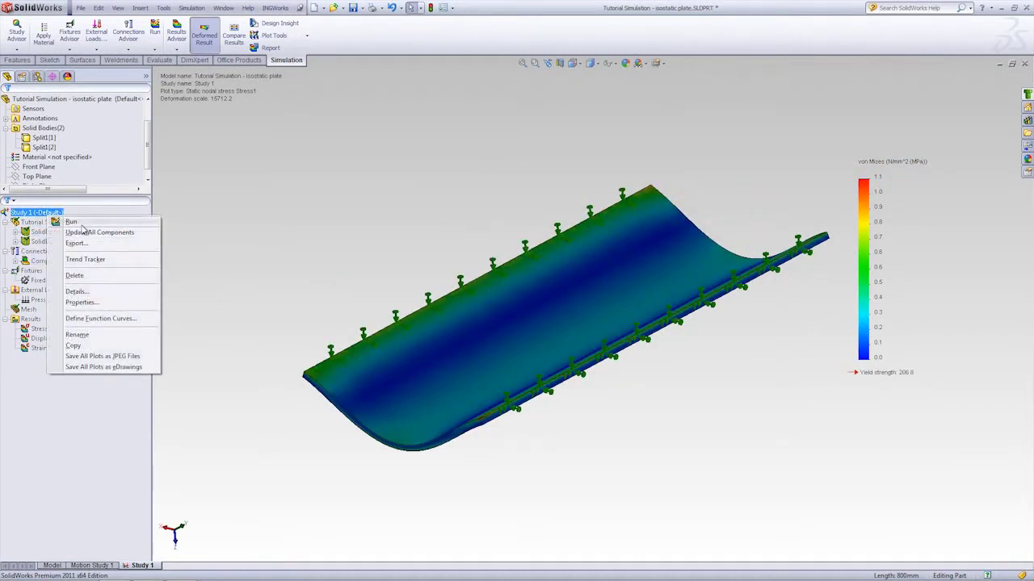
{"action": "left_click", "coordinate": [73, 221]}
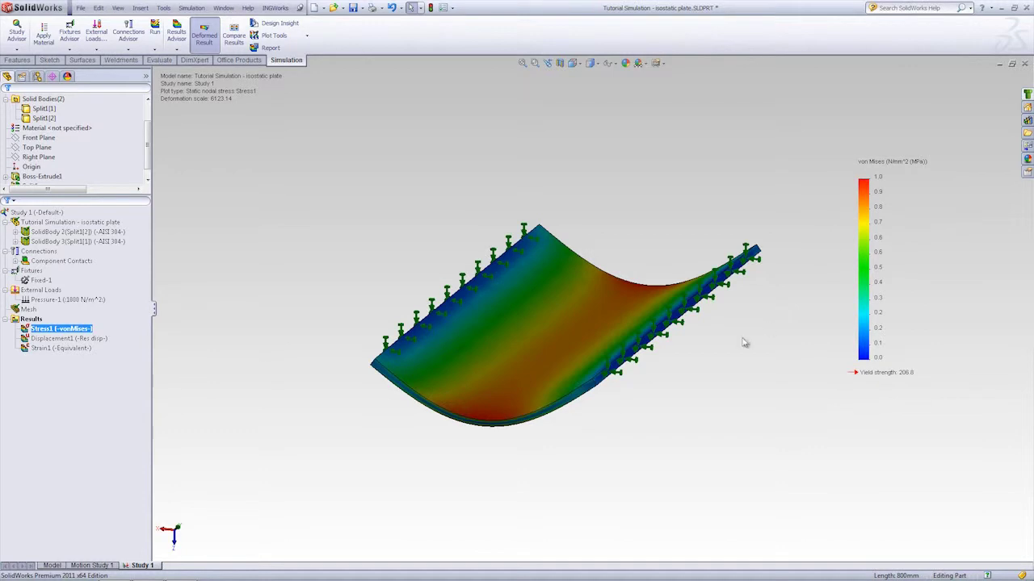
- Inspect the new mid-plate stress peak, then duplicate Fixed-1 as Copy[1] Fixed-1
{"action": "scroll", "coordinate": [745, 341], "scroll_direction": "down", "scroll_amount": 2}
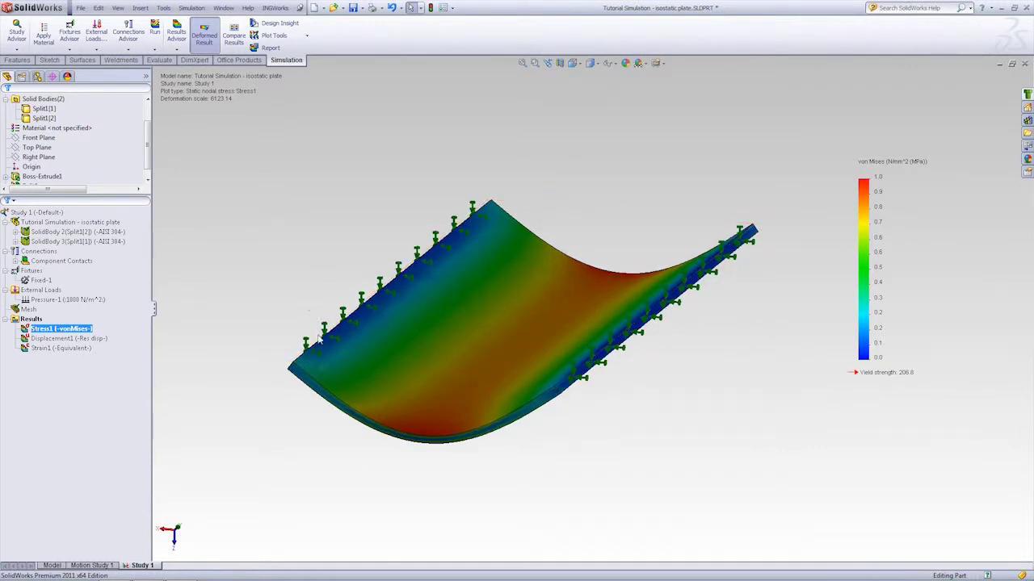
{"action": "scroll", "coordinate": [300, 363], "scroll_direction": "down", "scroll_amount": 3}
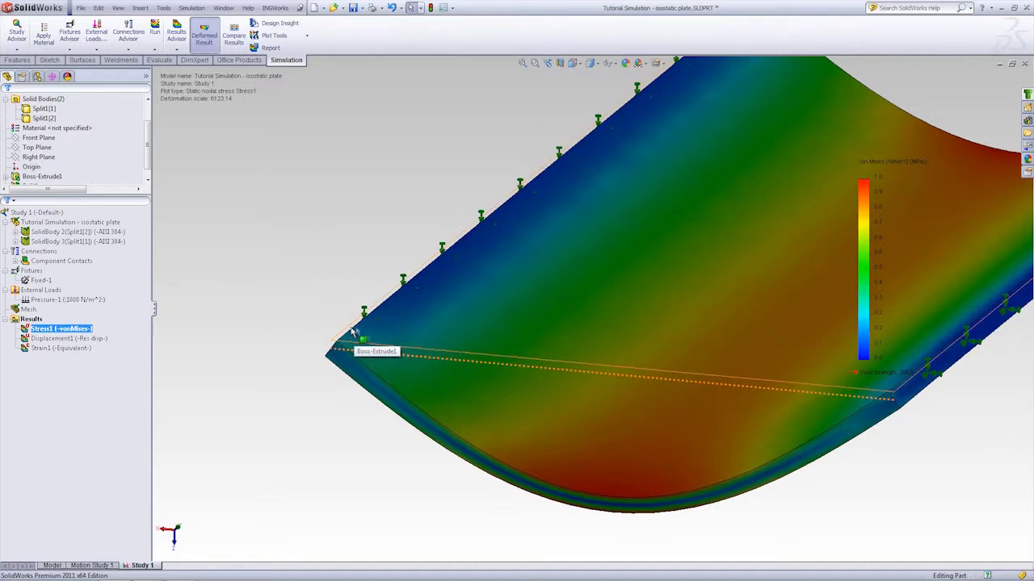
{"action": "scroll", "coordinate": [353, 331], "scroll_direction": "up", "scroll_amount": 3}
{"action": "middle_click_drag", "start_coordinate": [353, 331], "coordinate": [808, 270]}
{"action": "scroll", "coordinate": [808, 270], "scroll_direction": "down", "scroll_amount": 2}
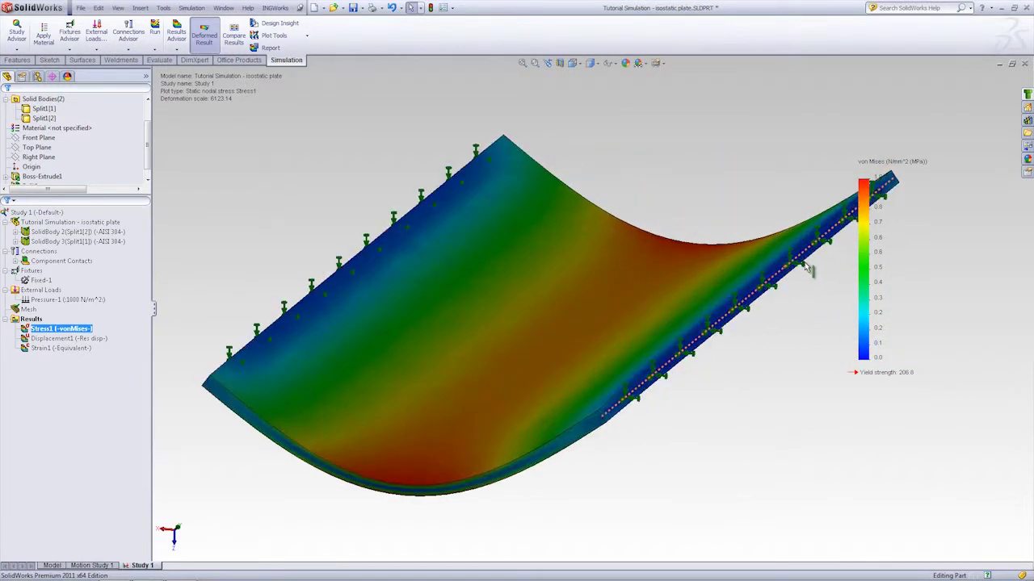
{"action": "scroll", "coordinate": [686, 235], "scroll_direction": "up", "scroll_amount": 2}
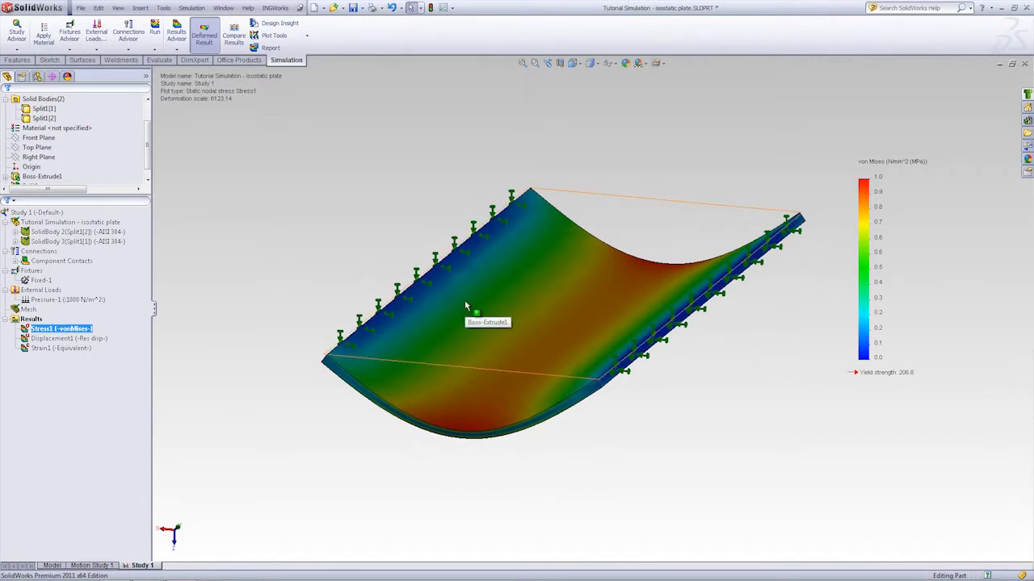
{"action": "scroll", "coordinate": [658, 358], "scroll_direction": "down", "scroll_amount": 1}
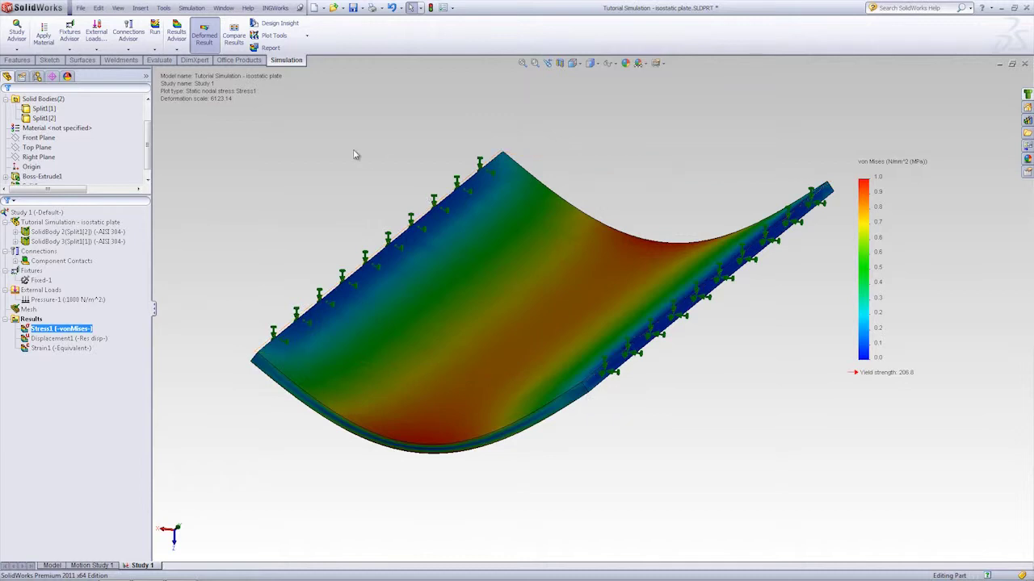
{"action": "left_click_drag", "start_coordinate": [40, 280], "coordinate": [24, 299], "text": "ctrl"}
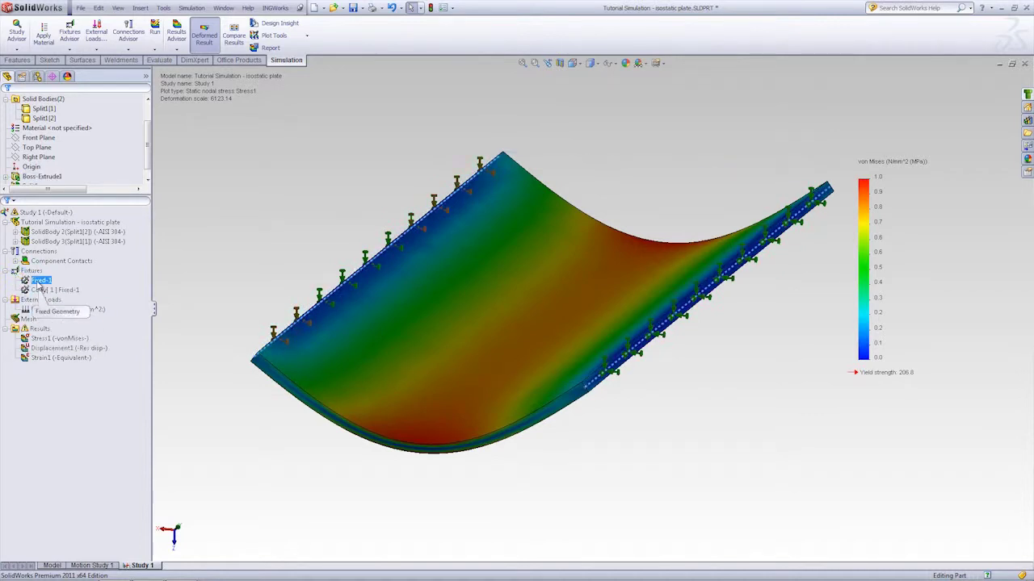
- Redefine the original Fixed-1 fixture on the plate's left long edge only
{"action": "right_click", "coordinate": [39, 281]}
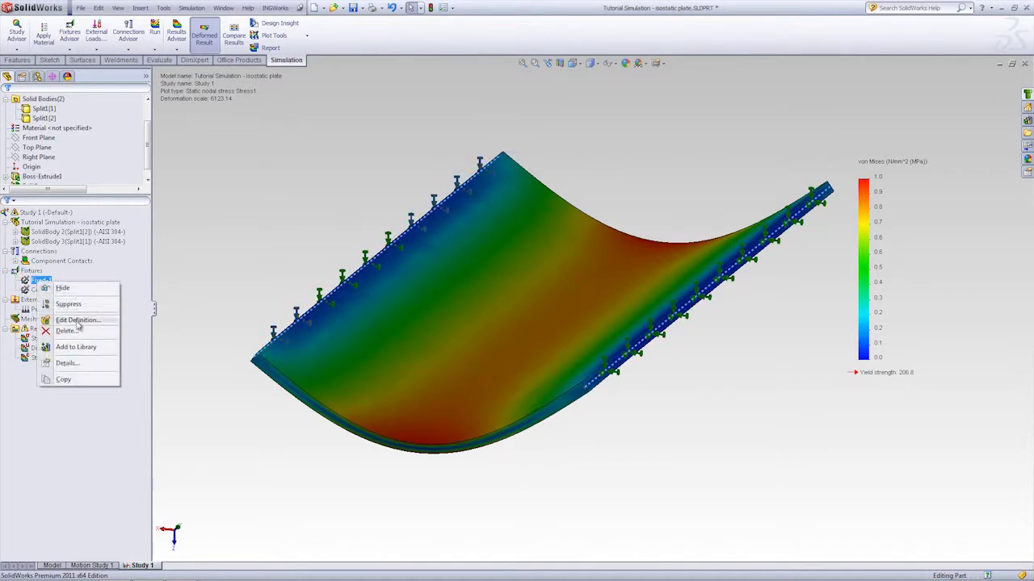
{"action": "left_click", "coordinate": [78, 321]}
{"action": "right_click", "coordinate": [69, 304]}
{"action": "left_click", "coordinate": [105, 303]}
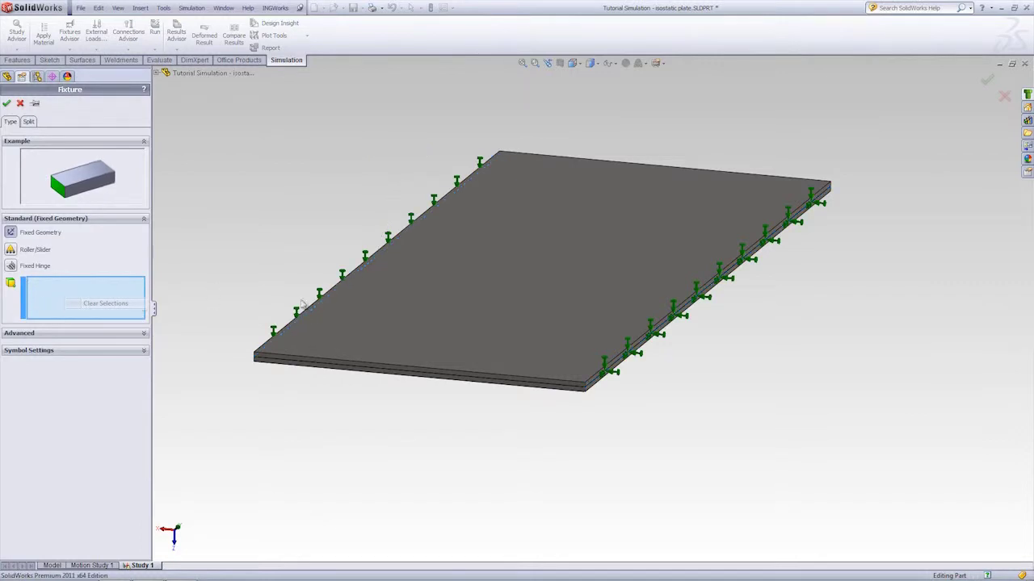
{"action": "left_click", "coordinate": [308, 312]}
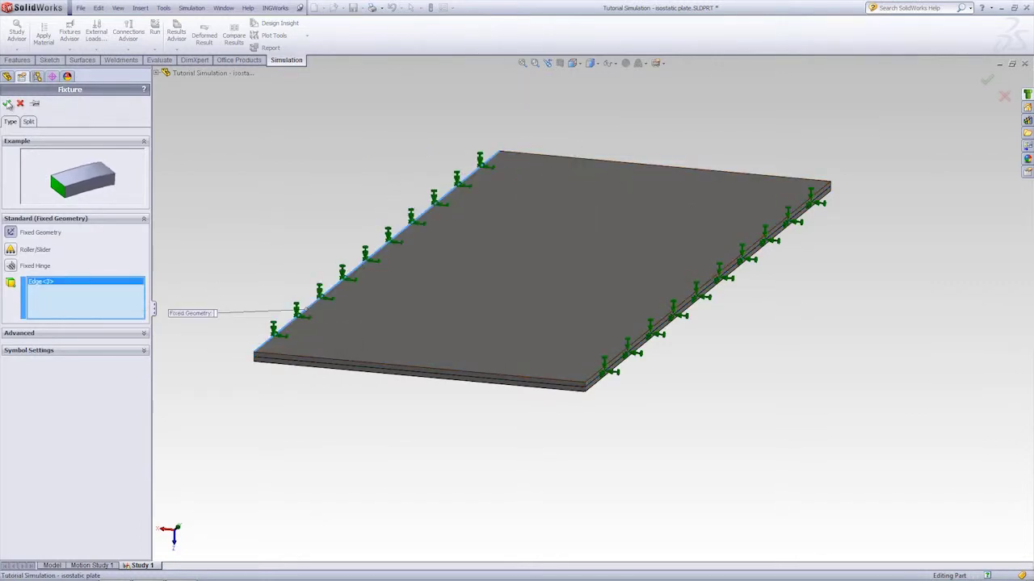
{"action": "left_click", "coordinate": [7, 104]}
- Clear the copied fixture's edges and select the plate's right front edge instead
{"action": "right_click", "coordinate": [70, 291]}
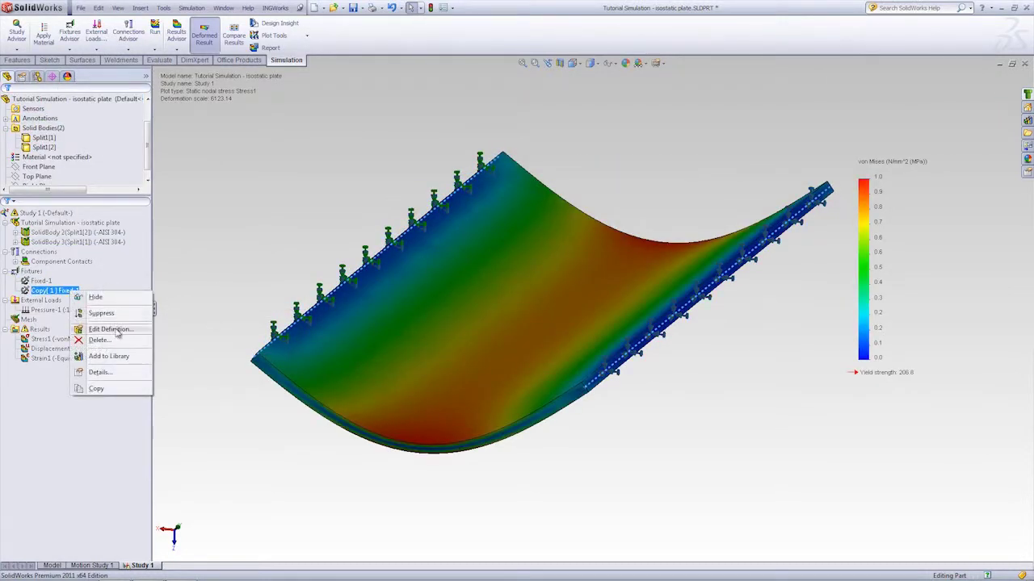
{"action": "left_click", "coordinate": [113, 330]}
{"action": "right_click", "coordinate": [84, 294]}
{"action": "left_click", "coordinate": [105, 297]}
{"action": "left_click", "coordinate": [598, 375]}
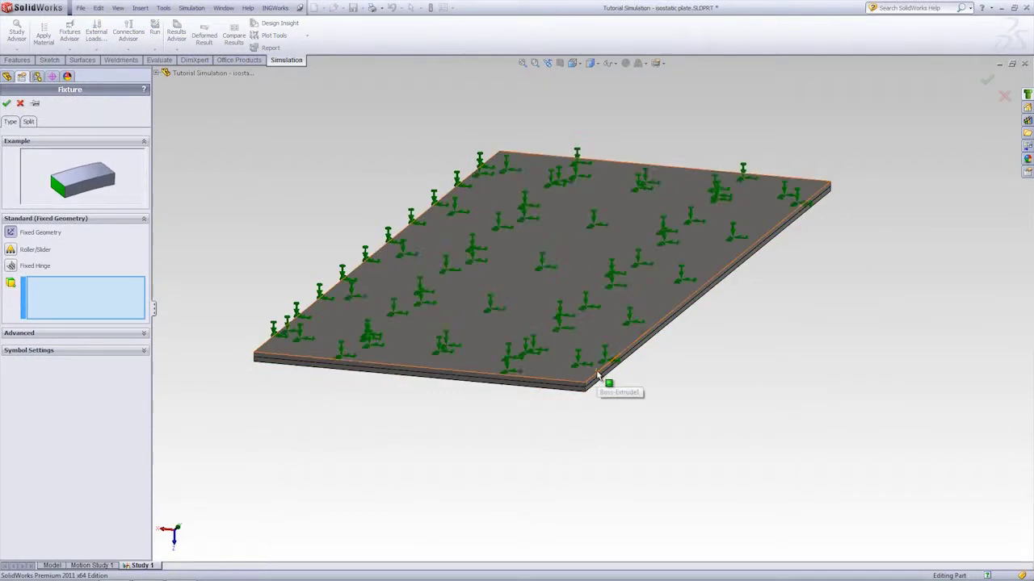
{"action": "left_click", "coordinate": [597, 376]}
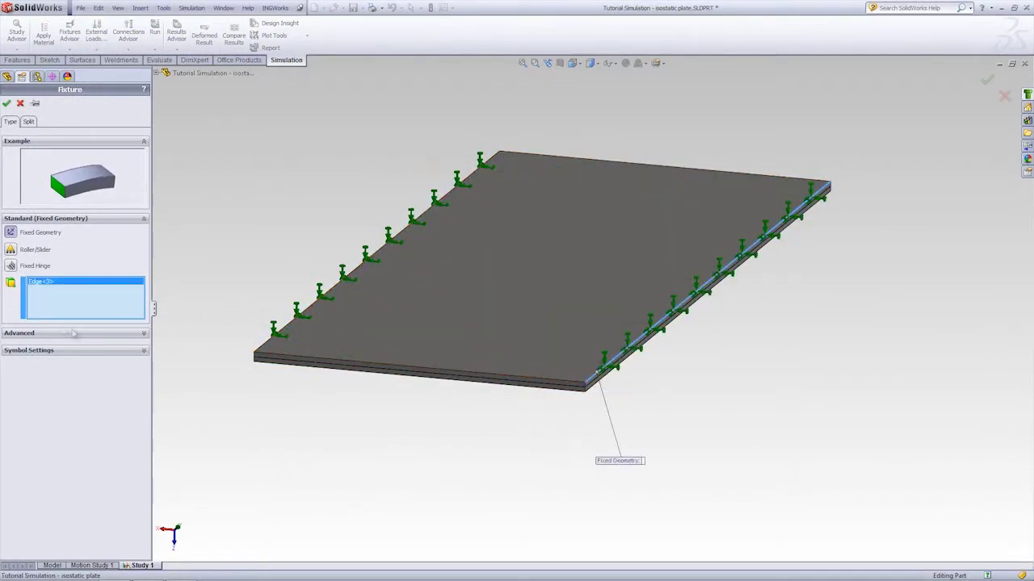
- Make the copied fixture Use Reference Geometry, restraining Edge<3> at 0 mm normal to the top face
{"action": "left_click", "coordinate": [20, 333]}
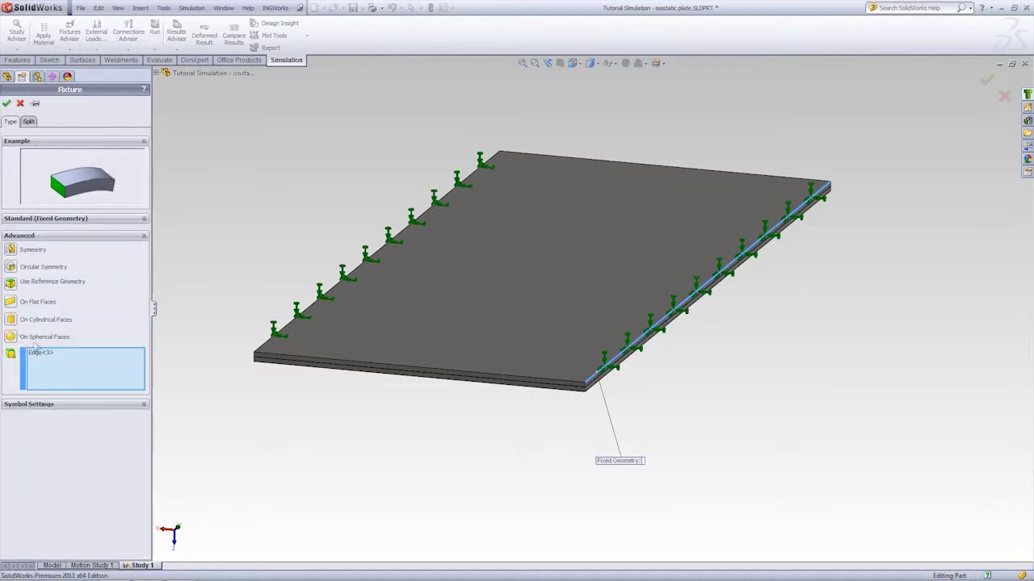
{"action": "left_click", "coordinate": [10, 282]}
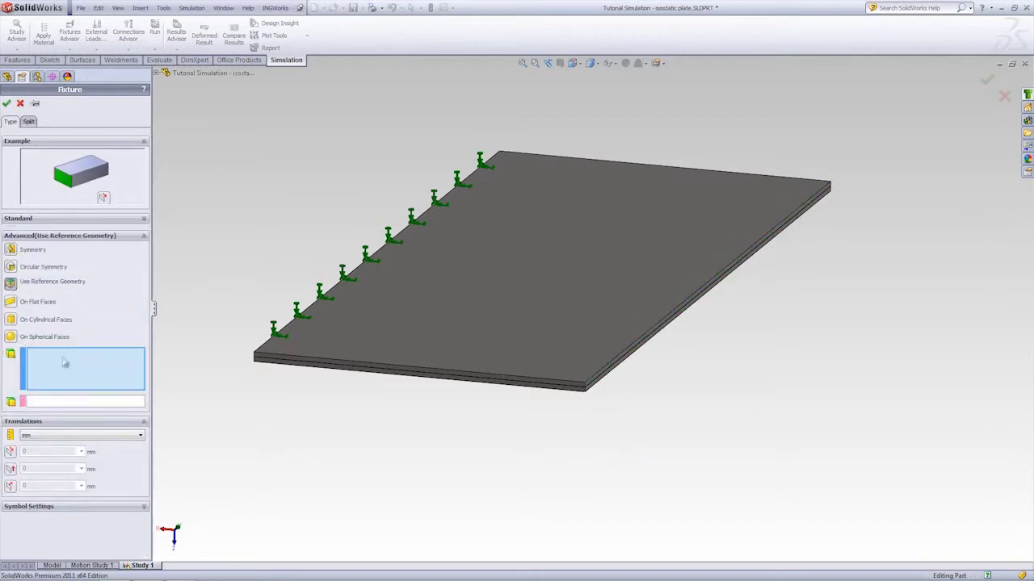
{"action": "left_click", "coordinate": [602, 377]}
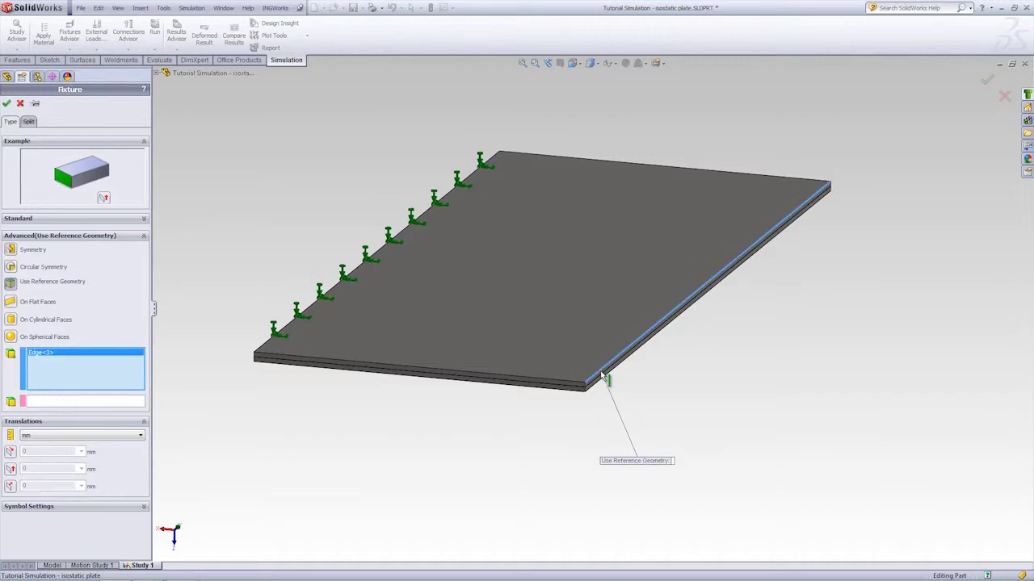
{"action": "left_click", "coordinate": [85, 401]}
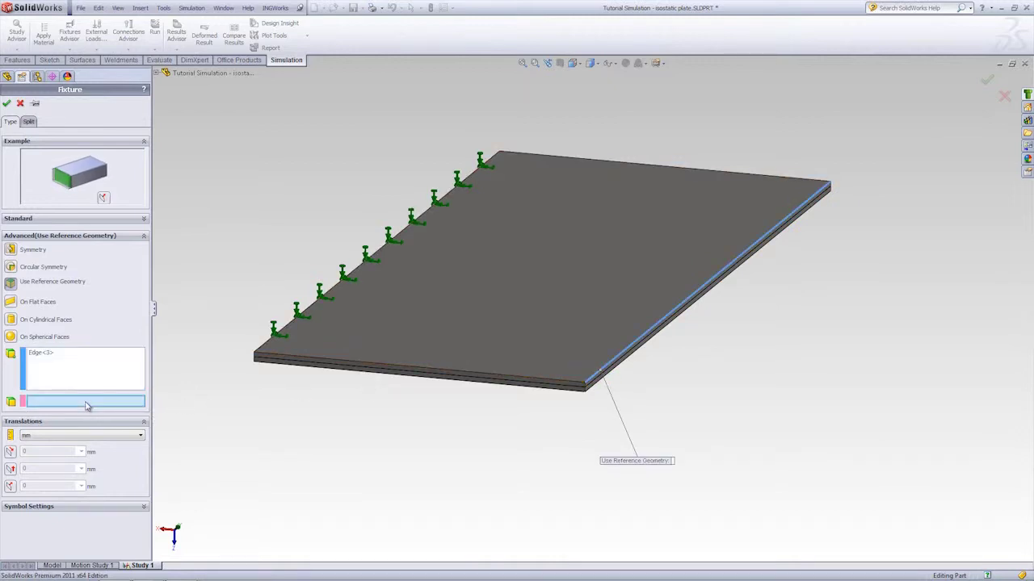
{"action": "left_click", "coordinate": [521, 326]}
{"action": "left_click", "coordinate": [10, 486]}
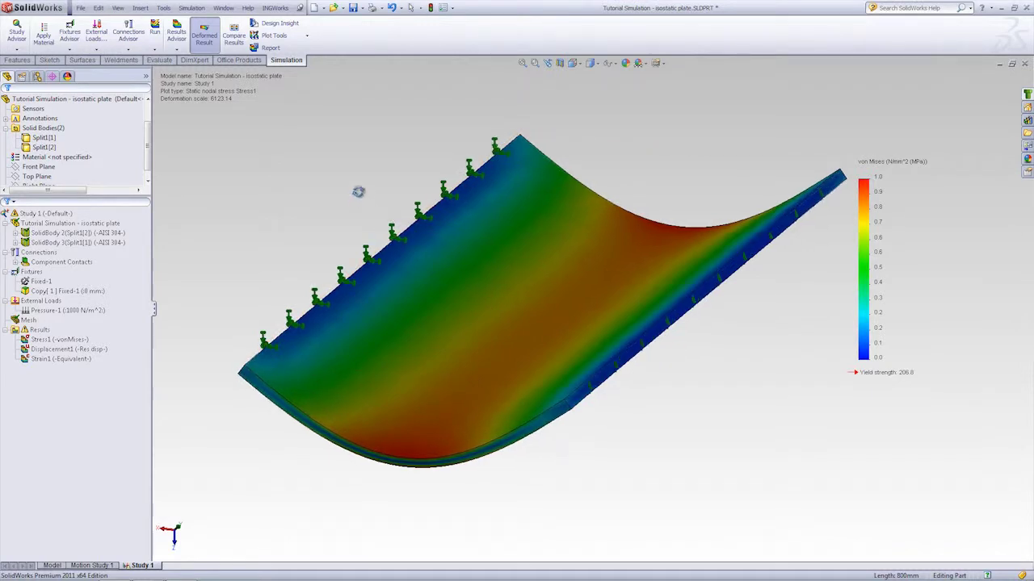
- Re-run Study 1 and orbit the updated von Mises plot at deformation scale 6199.48
{"action": "middle_click_drag", "start_coordinate": [357, 196], "coordinate": [358, 180]}
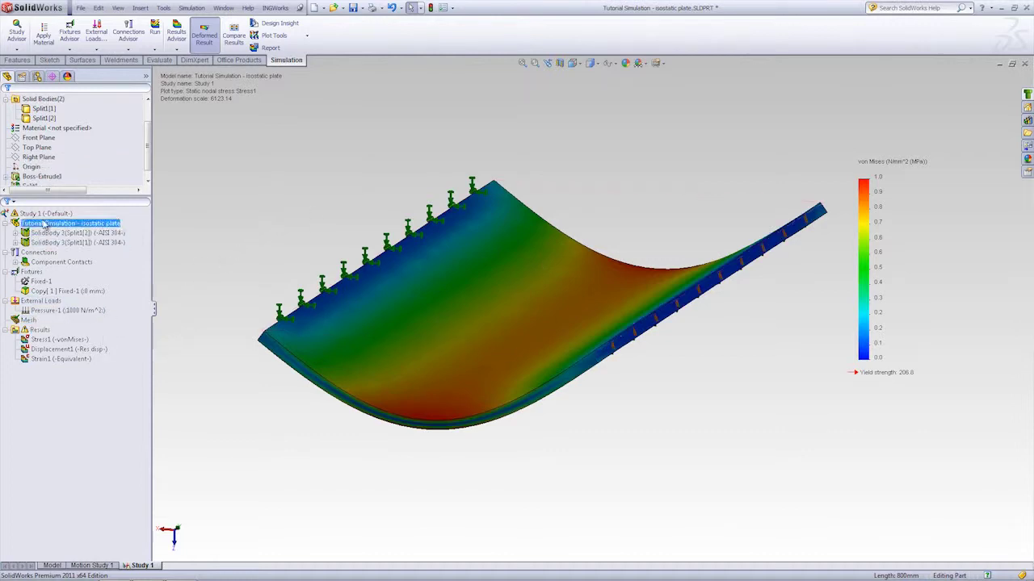
{"action": "right_click", "coordinate": [46, 215]}
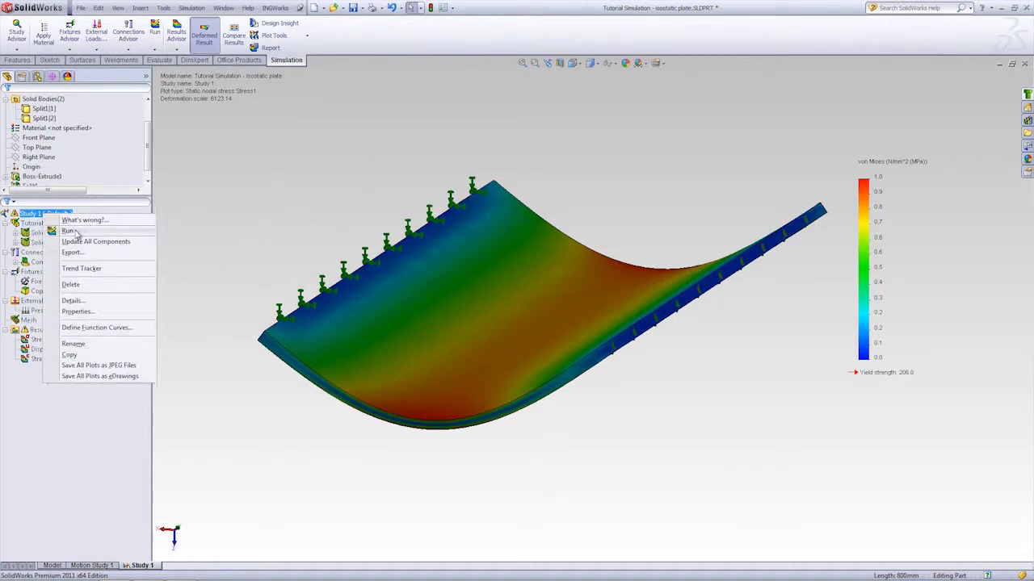
{"action": "left_click", "coordinate": [67, 231]}
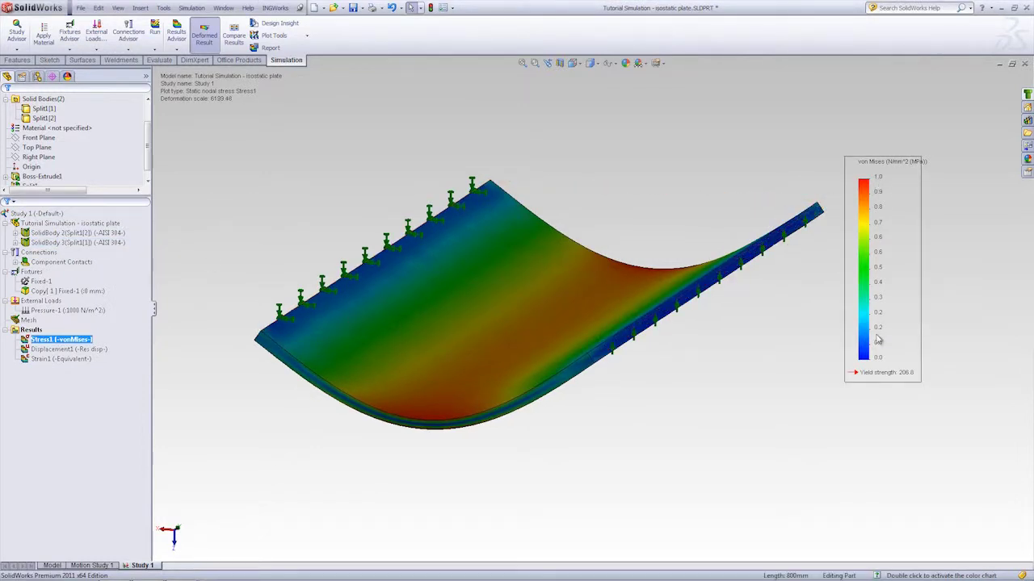
{"action": "mouse_move", "coordinate": [593, 224]}
{"action": "middle_mouse_down"}
{"action": "mouse_move", "coordinate": [578, 166]}
{"action": "mouse_move", "coordinate": [557, 257]}
{"action": "middle_mouse_up"}
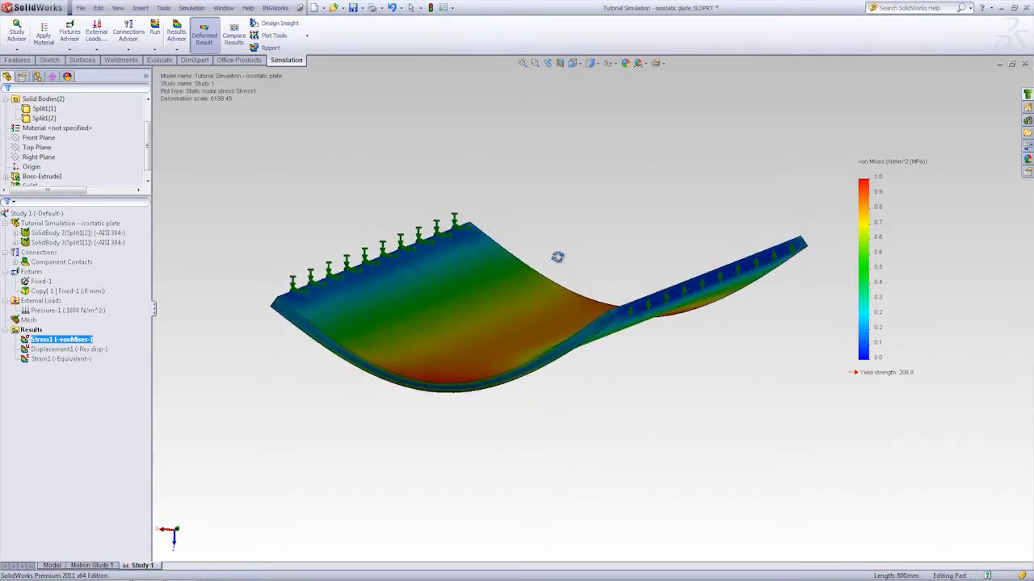
{"action": "middle_click_drag", "start_coordinate": [557, 257], "coordinate": [558, 277]}
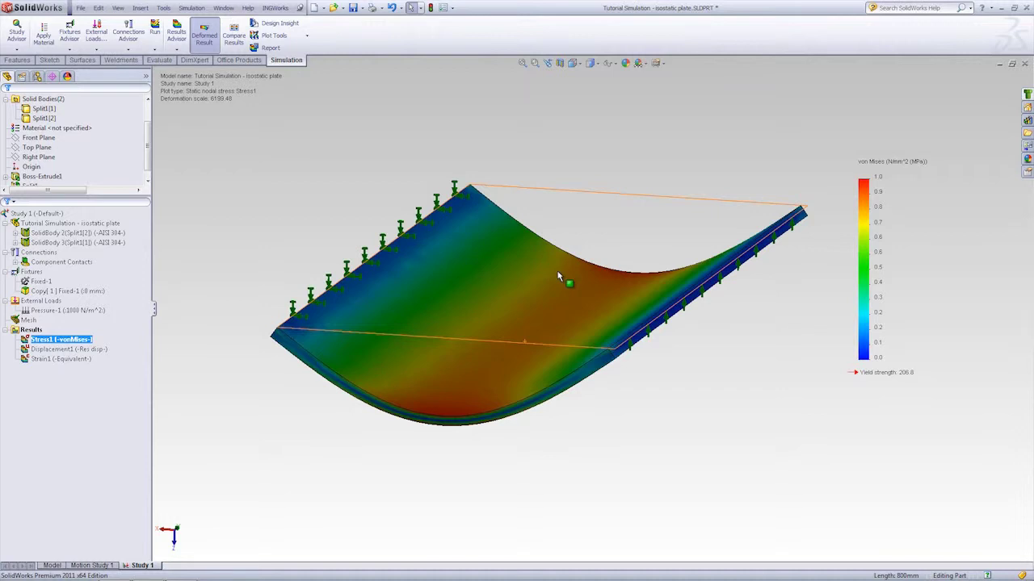
{"action": "middle_click_drag", "start_coordinate": [480, 249], "coordinate": [524, 258]}
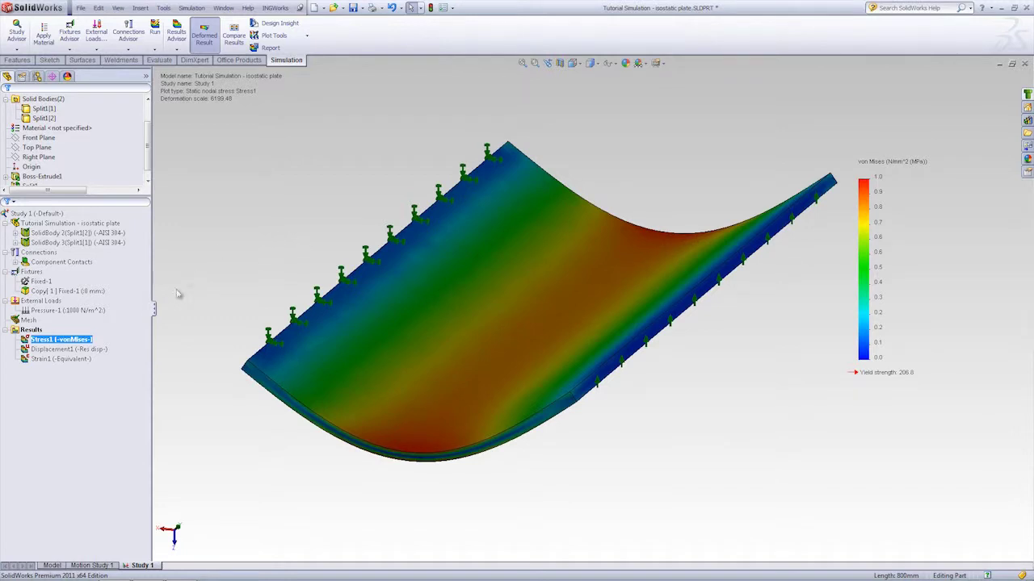
- Show the Study 1 solid mesh and zoom in on the plate edge-on
{"action": "right_click", "coordinate": [29, 320]}
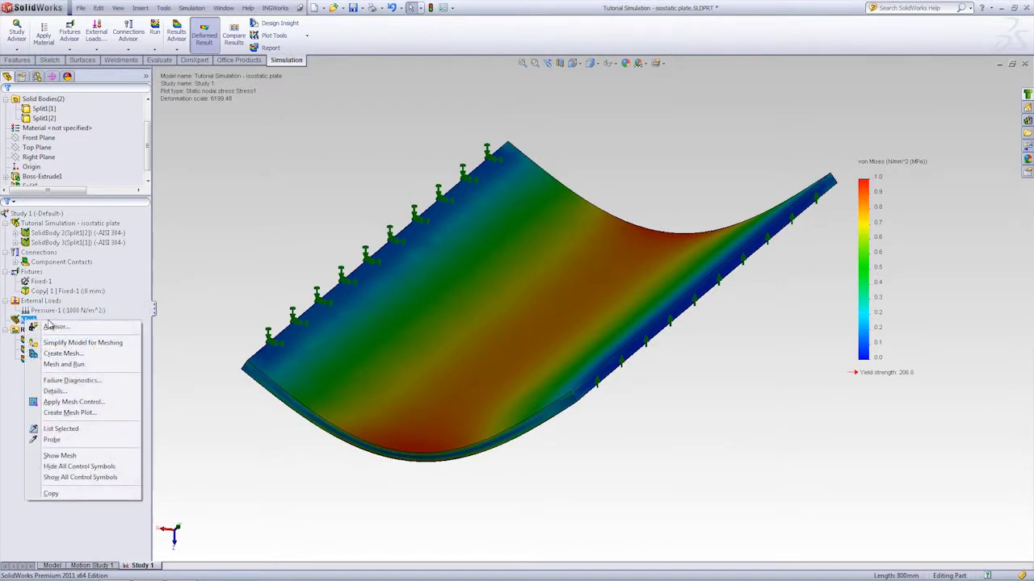
{"action": "left_click", "coordinate": [73, 455]}
{"action": "scroll", "coordinate": [477, 380], "scroll_direction": "up", "scroll_amount": 3}
{"action": "scroll", "coordinate": [483, 387], "scroll_direction": "up", "scroll_amount": 3}
{"action": "scroll", "coordinate": [480, 374], "scroll_direction": "down", "scroll_amount": 5}
{"action": "mouse_move", "coordinate": [478, 344]}
{"action": "middle_mouse_down"}
{"action": "mouse_move", "coordinate": [479, 254]}
{"action": "mouse_move", "coordinate": [471, 293]}
{"action": "middle_mouse_up"}
{"action": "scroll", "coordinate": [473, 293], "scroll_direction": "up", "scroll_amount": 2}
{"action": "scroll", "coordinate": [587, 330], "scroll_direction": "up", "scroll_amount": 4}
{"action": "scroll", "coordinate": [531, 318], "scroll_direction": "down", "scroll_amount": 2}
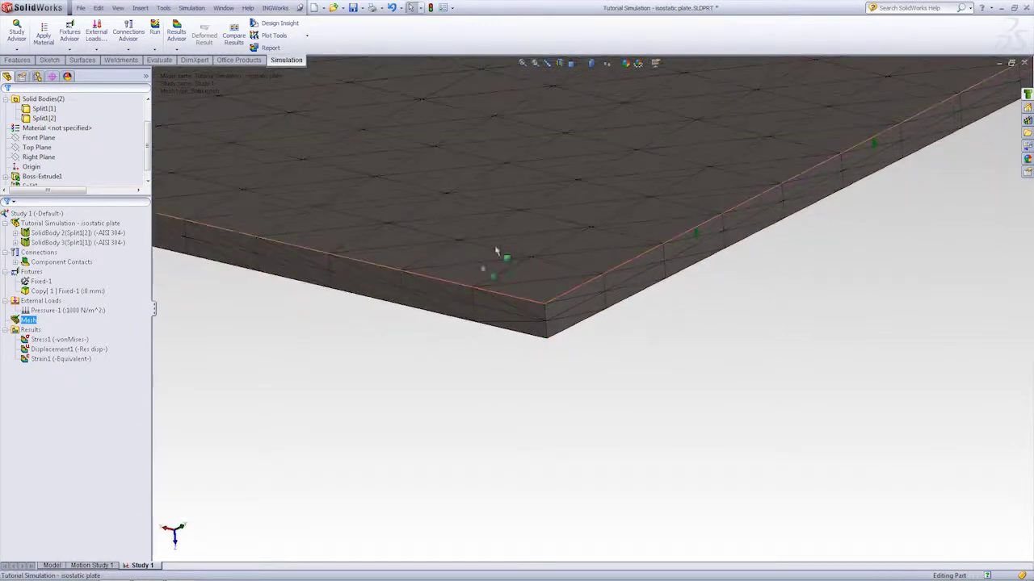
{"action": "scroll", "coordinate": [508, 295], "scroll_direction": "down", "scroll_amount": 3}
{"action": "scroll", "coordinate": [568, 224], "scroll_direction": "down", "scroll_amount": 3}
{"action": "scroll", "coordinate": [646, 228], "scroll_direction": "up", "scroll_amount": 2}
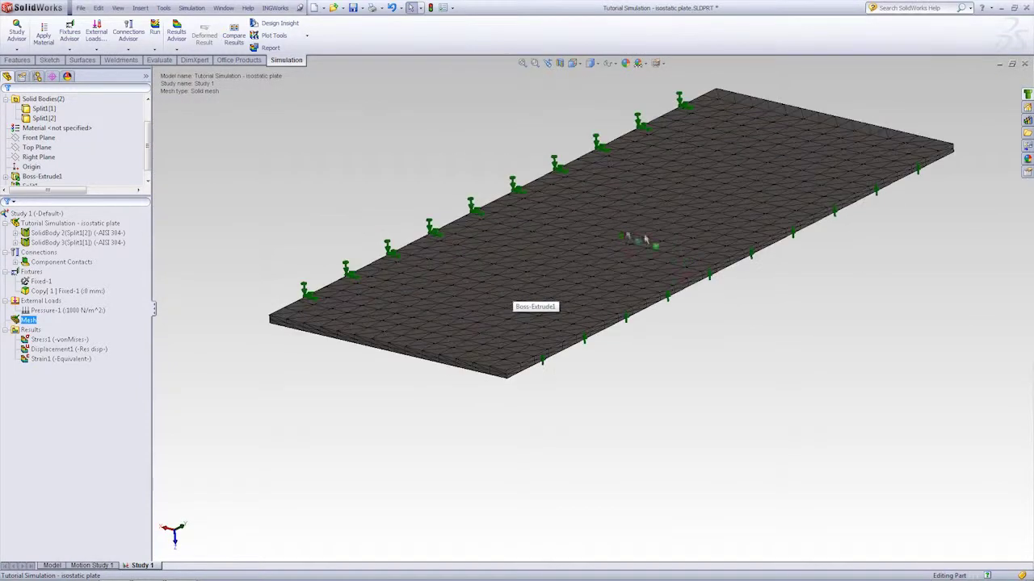
{"action": "scroll", "coordinate": [613, 238], "scroll_direction": "up", "scroll_amount": 1}
{"action": "scroll", "coordinate": [606, 260], "scroll_direction": "down", "scroll_amount": 2}
- Orbit and zoom the meshed plate to inspect its fixtures along both long edges
{"action": "mouse_move", "coordinate": [622, 259]}
{"action": "middle_mouse_down"}
{"action": "mouse_move", "coordinate": [565, 237]}
{"action": "mouse_move", "coordinate": [568, 252]}
{"action": "middle_mouse_up"}
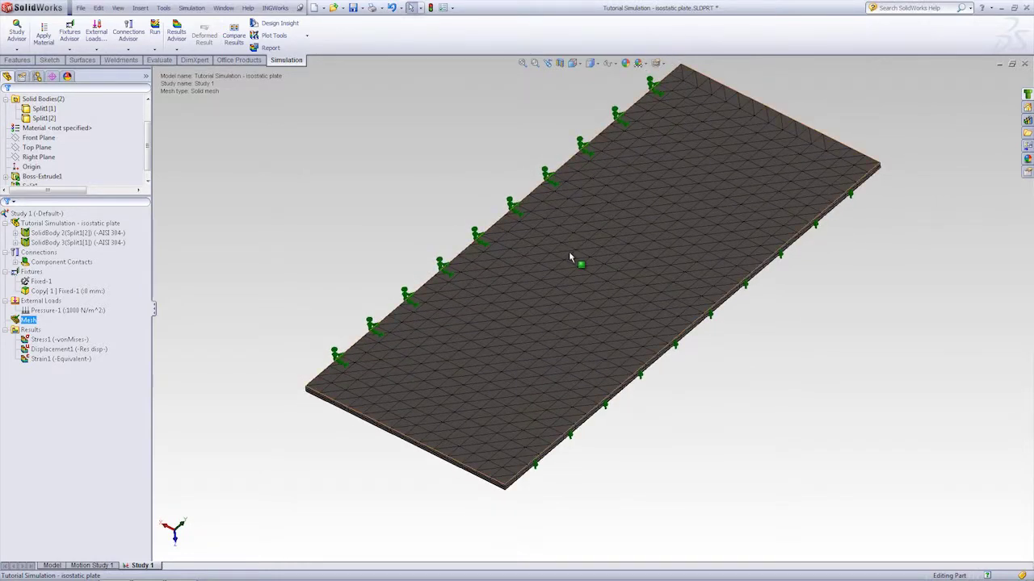
{"action": "scroll", "coordinate": [725, 257], "scroll_direction": "down", "scroll_amount": 1}
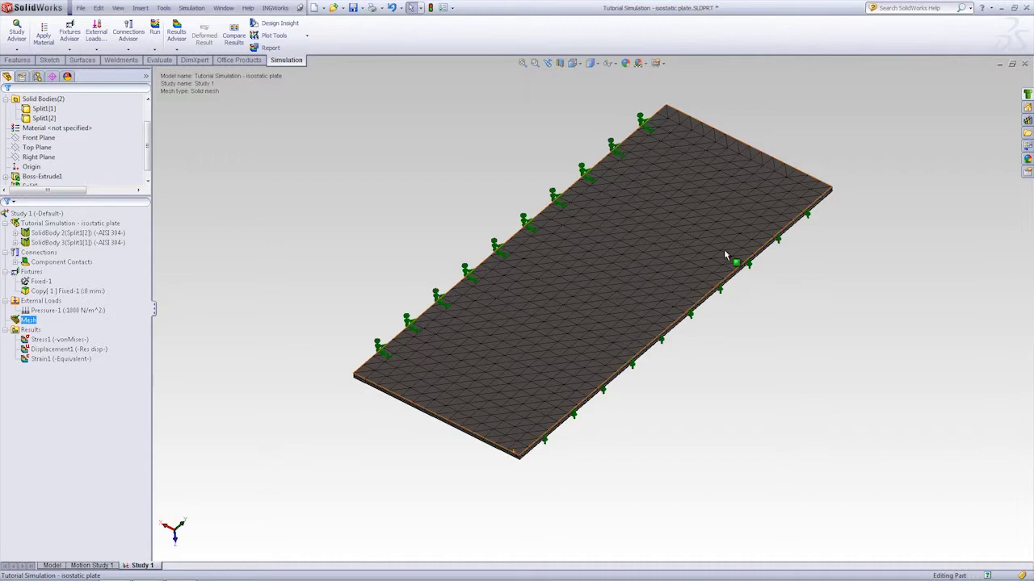
{"action": "middle_click_drag", "start_coordinate": [725, 257], "coordinate": [445, 369]}
{"action": "scroll", "coordinate": [452, 340], "scroll_direction": "down", "scroll_amount": 2}
{"action": "scroll", "coordinate": [457, 401], "scroll_direction": "up", "scroll_amount": 2}
{"action": "scroll", "coordinate": [457, 402], "scroll_direction": "up", "scroll_amount": 2}
{"action": "scroll", "coordinate": [686, 196], "scroll_direction": "down", "scroll_amount": 3}
{"action": "scroll", "coordinate": [550, 261], "scroll_direction": "up", "scroll_amount": 2}
{"action": "middle_click_drag", "start_coordinate": [549, 261], "coordinate": [514, 246]}
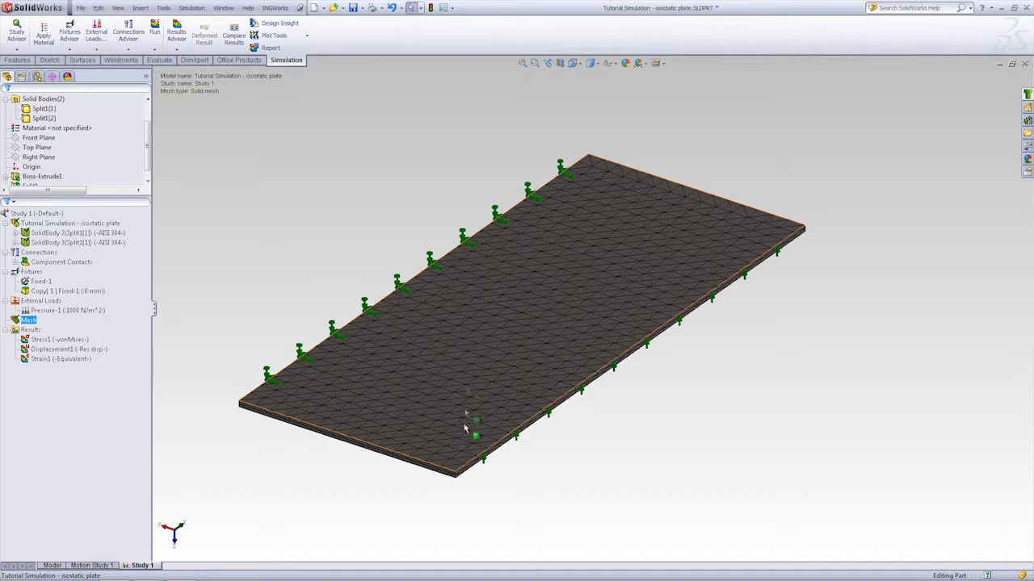
{"action": "scroll", "coordinate": [457, 457], "scroll_direction": "down", "scroll_amount": 2}
{"action": "scroll", "coordinate": [468, 448], "scroll_direction": "down", "scroll_amount": 2}
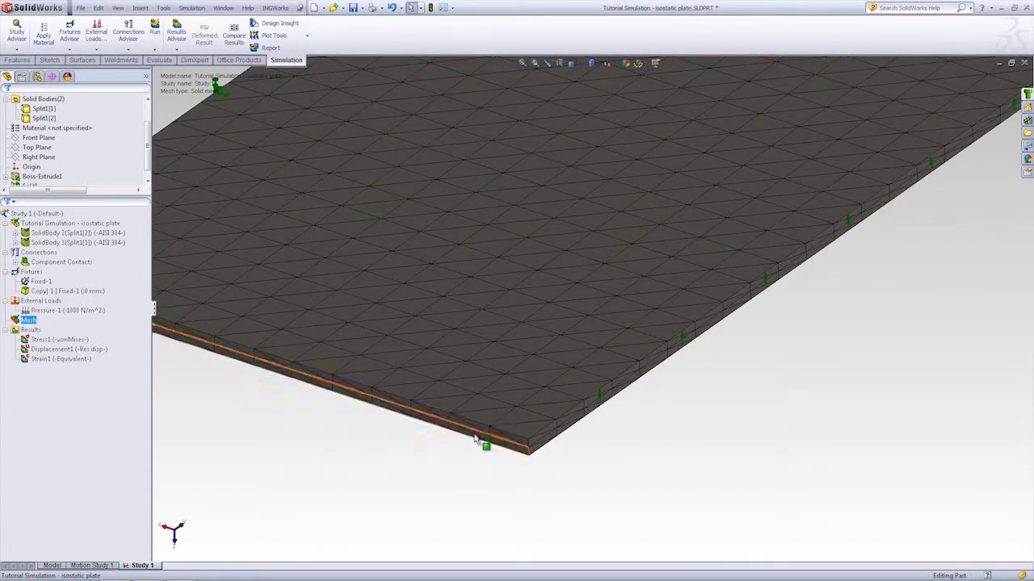
{"action": "scroll", "coordinate": [485, 379], "scroll_direction": "up", "scroll_amount": 2}
{"action": "scroll", "coordinate": [657, 196], "scroll_direction": "up", "scroll_amount": 3}
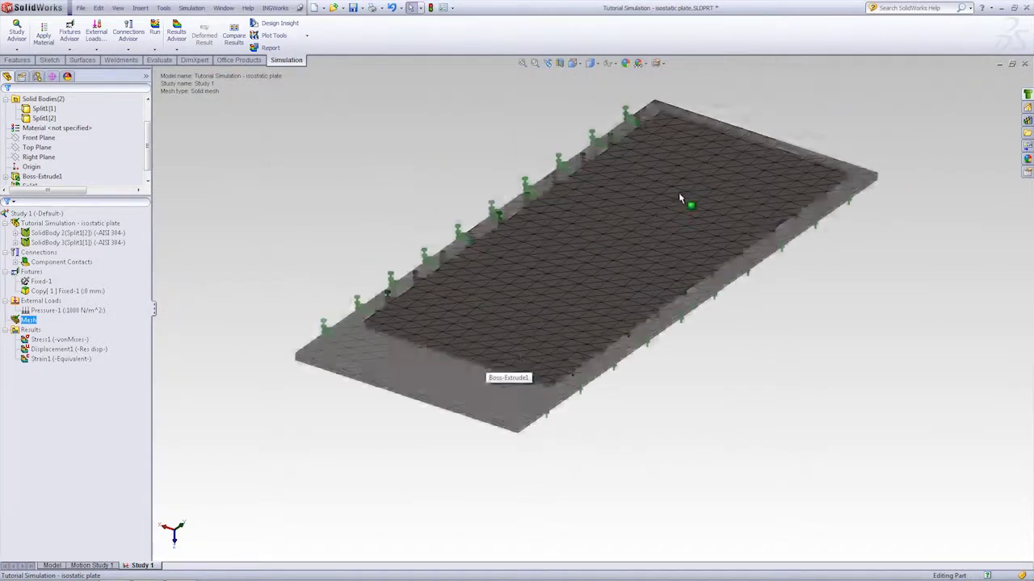
{"action": "middle_click_drag", "start_coordinate": [627, 215], "coordinate": [633, 235]}
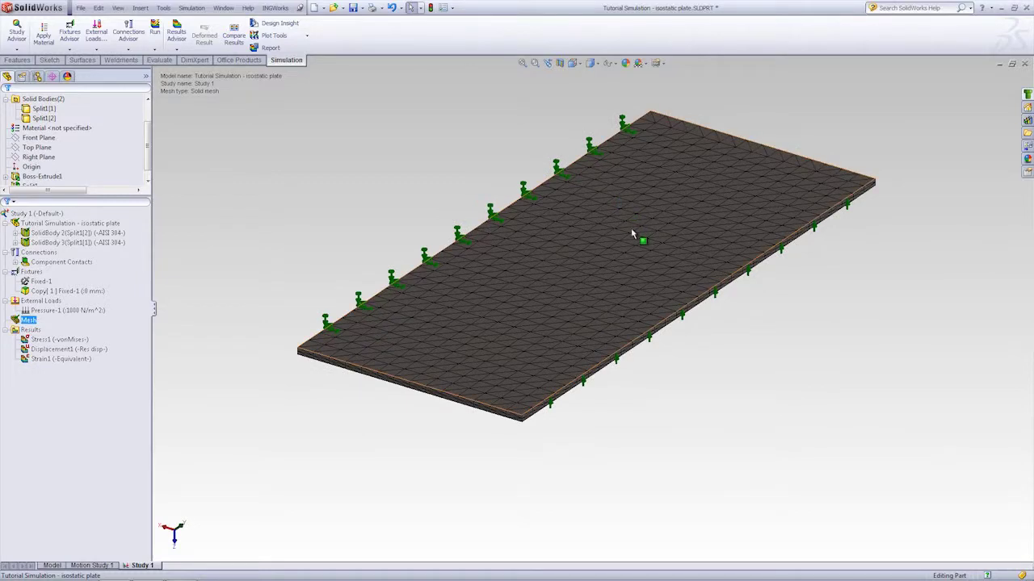
{"action": "scroll", "coordinate": [640, 205], "scroll_direction": "down", "scroll_amount": 1}
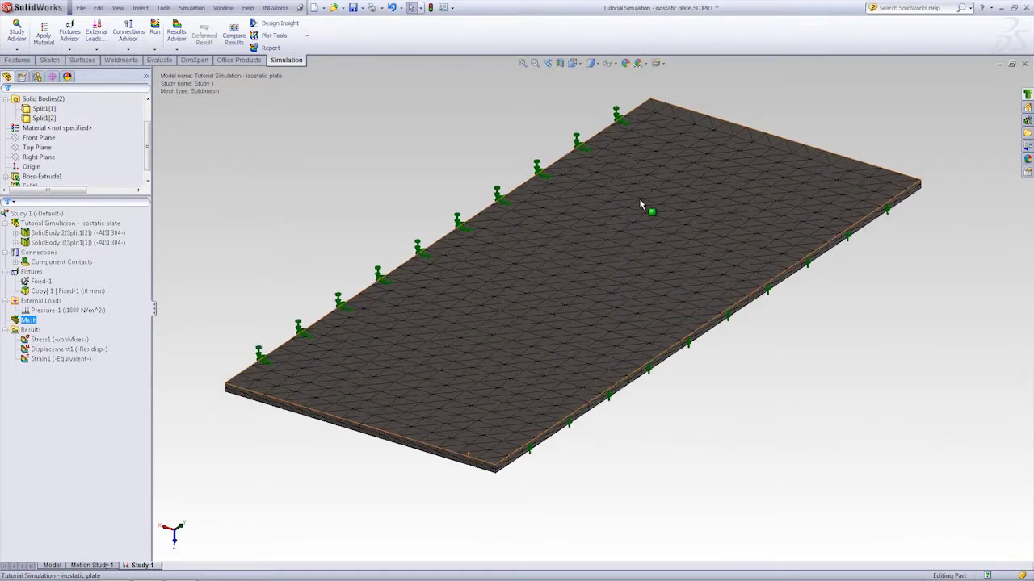
{"action": "scroll", "coordinate": [641, 205], "scroll_direction": "up", "scroll_amount": 1}
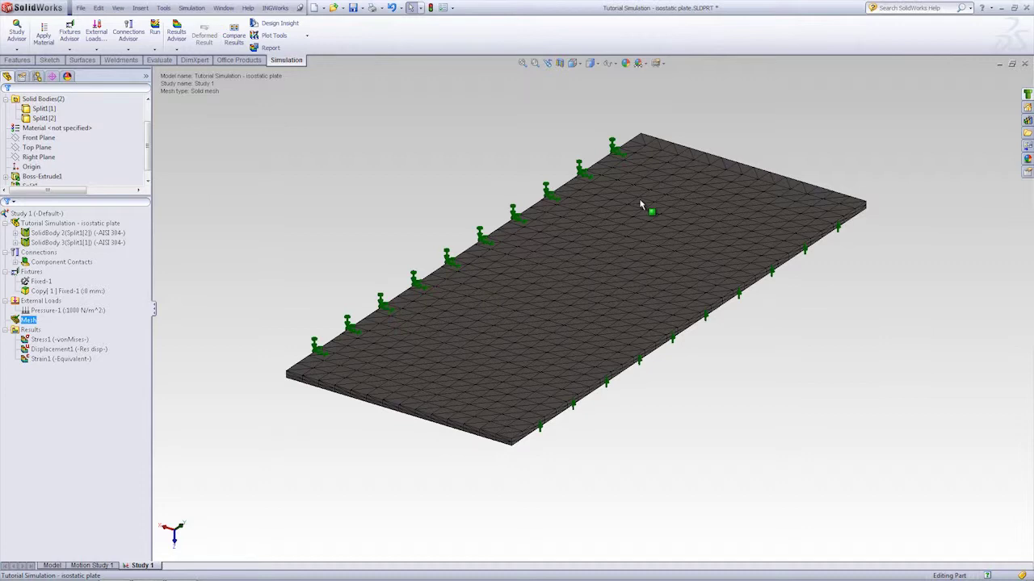
{"action": "scroll", "coordinate": [652, 286], "scroll_direction": "up", "scroll_amount": 1}
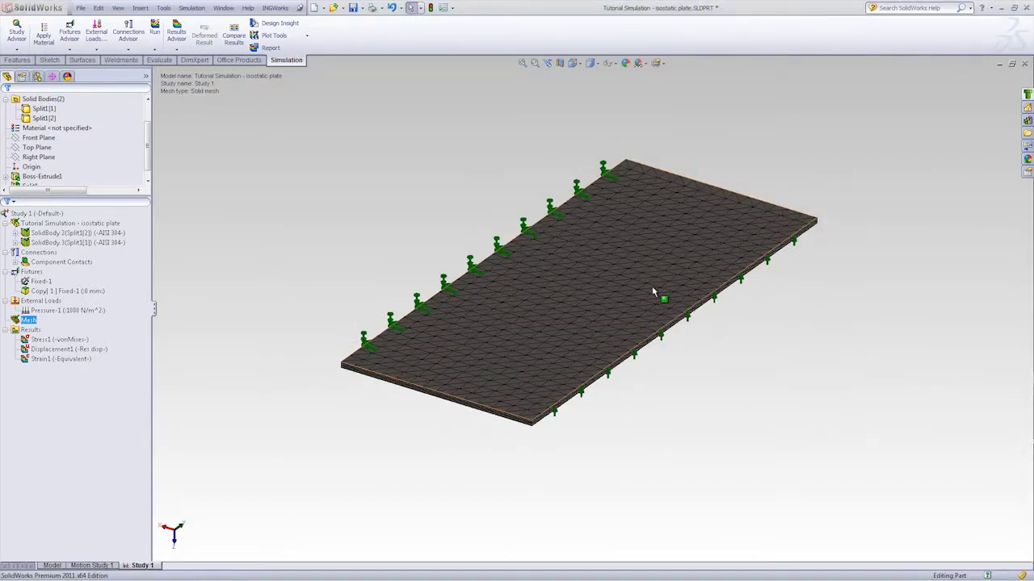